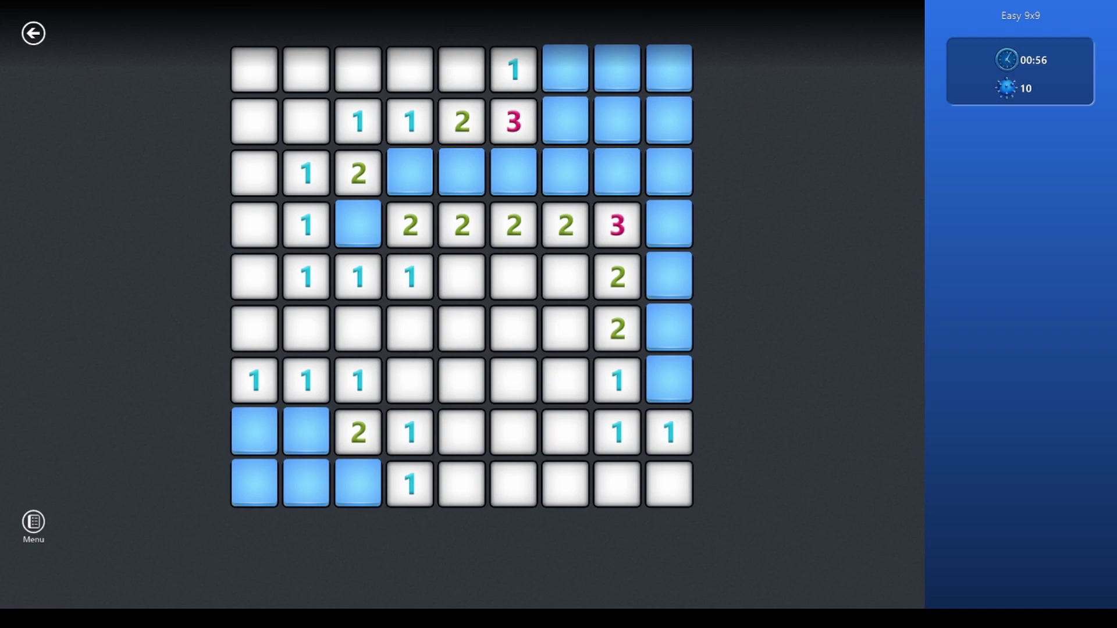
Step: Uncover the row 4, column 3 square, hitting a mine and revealing all mines
{"action": "left_click", "coordinate": [358, 225]}
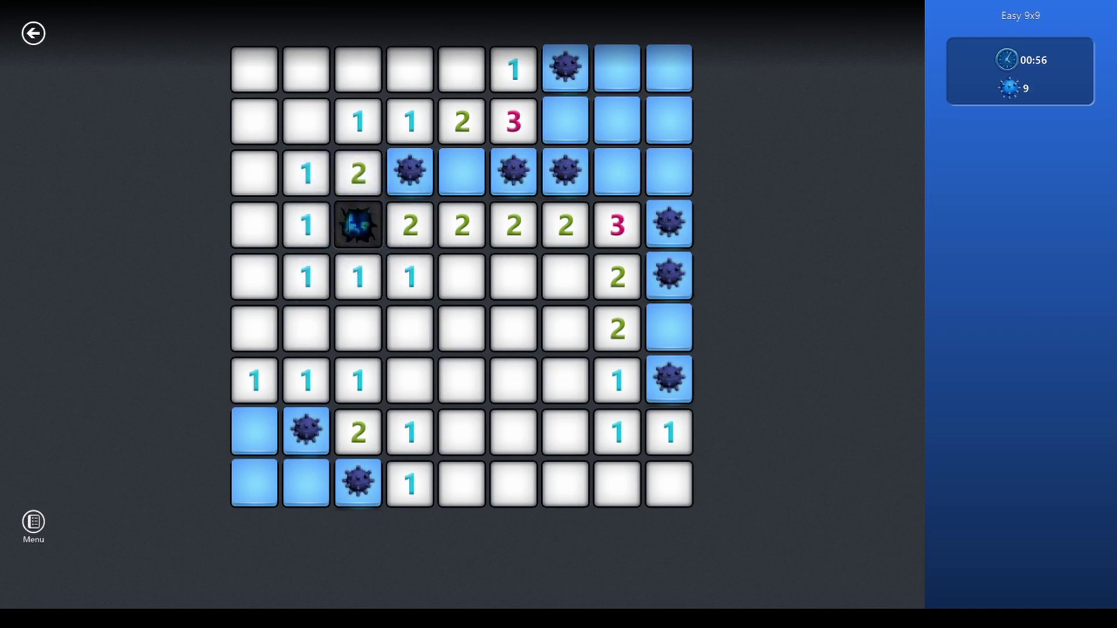